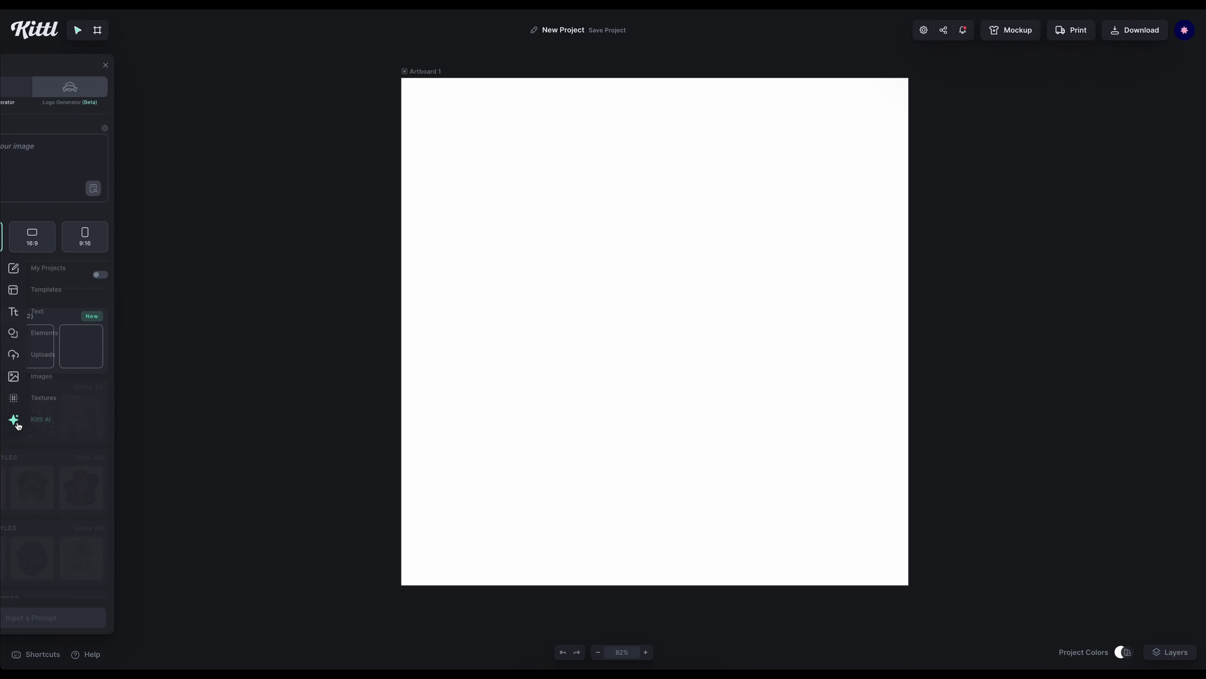
Step: Generate a Photography-style 'surreal landscape' image onto Artboard 1
click(102, 153)
text(s)
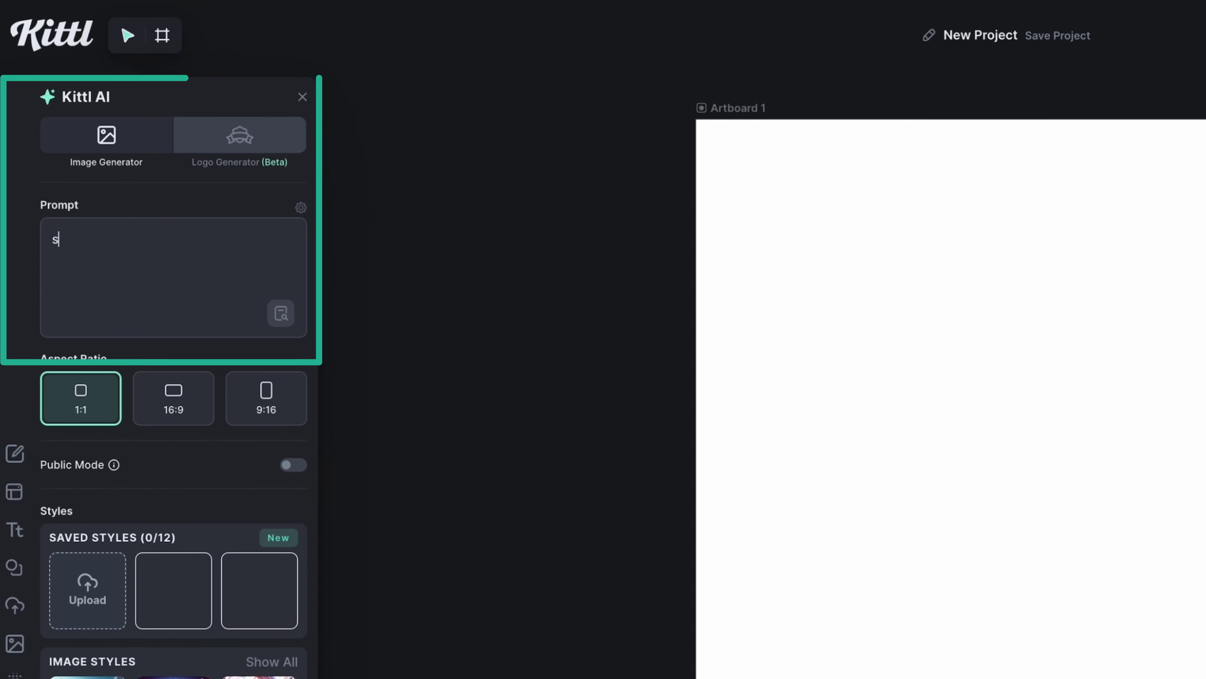
text(urreal landsc)
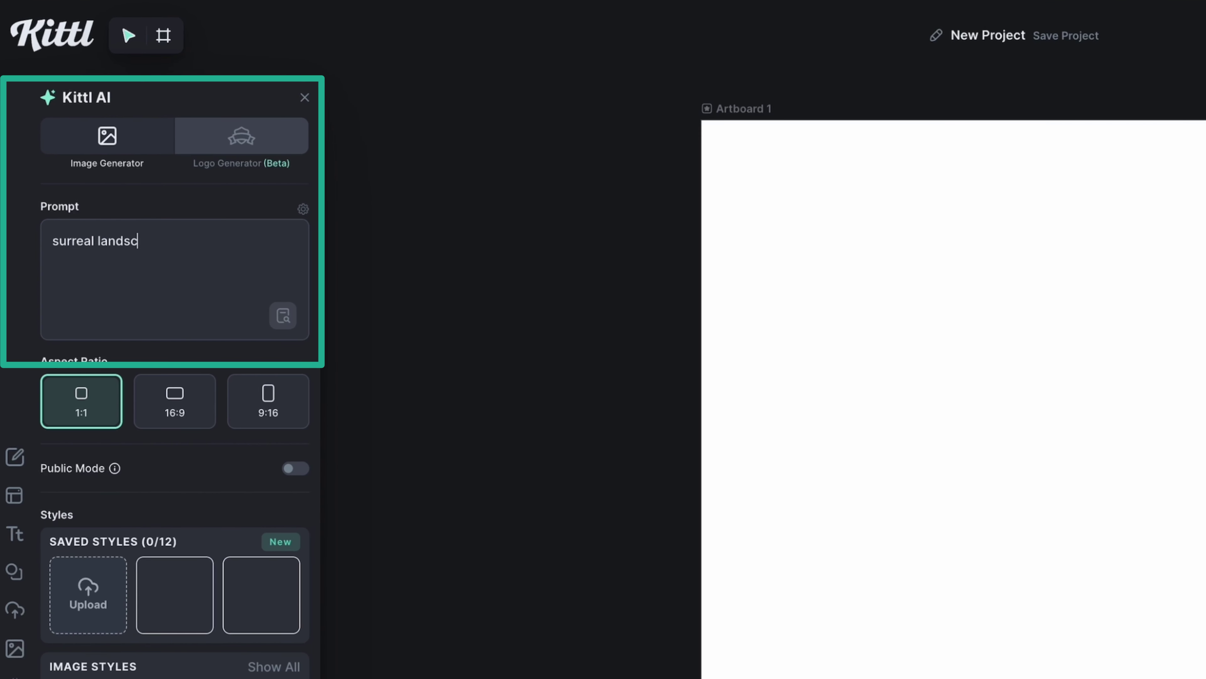
text(ape)
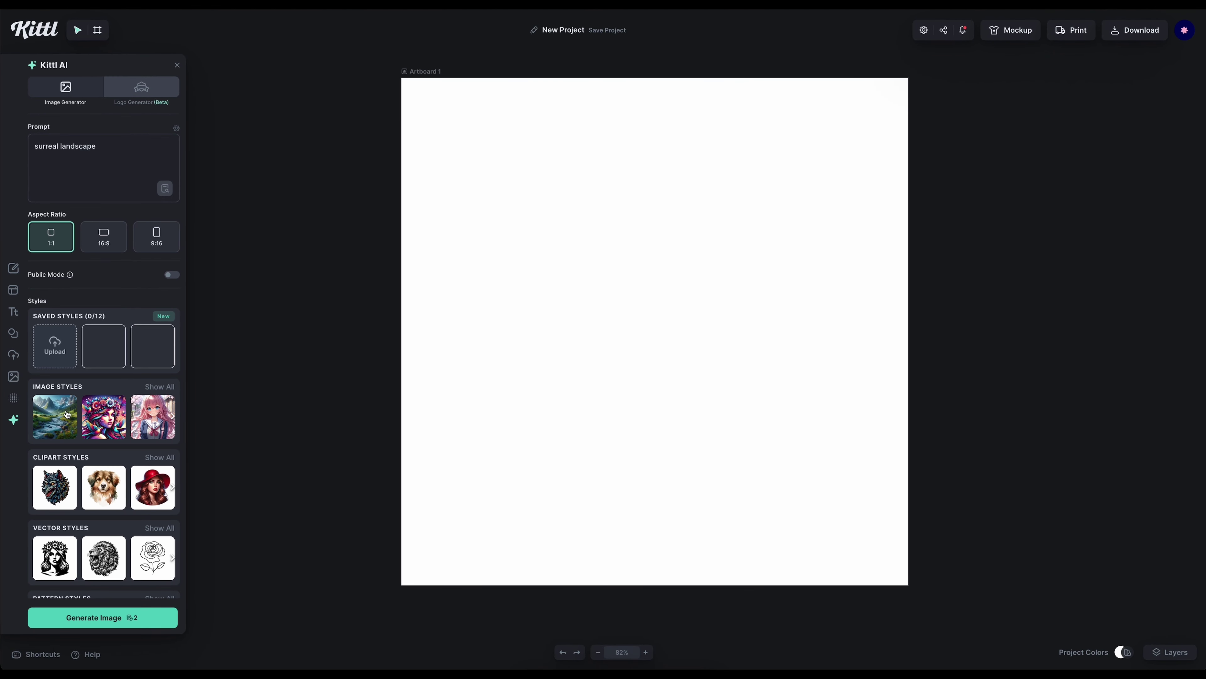
click(61, 417)
scroll(61, 418, down, 1)
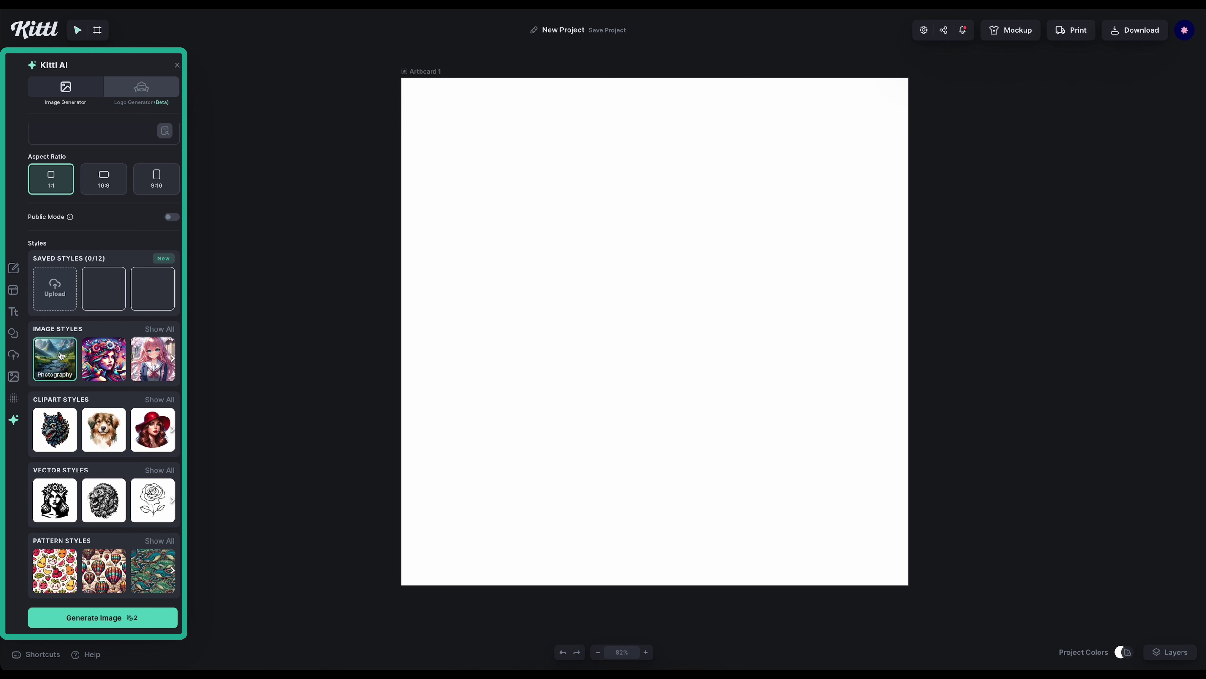
click(120, 618)
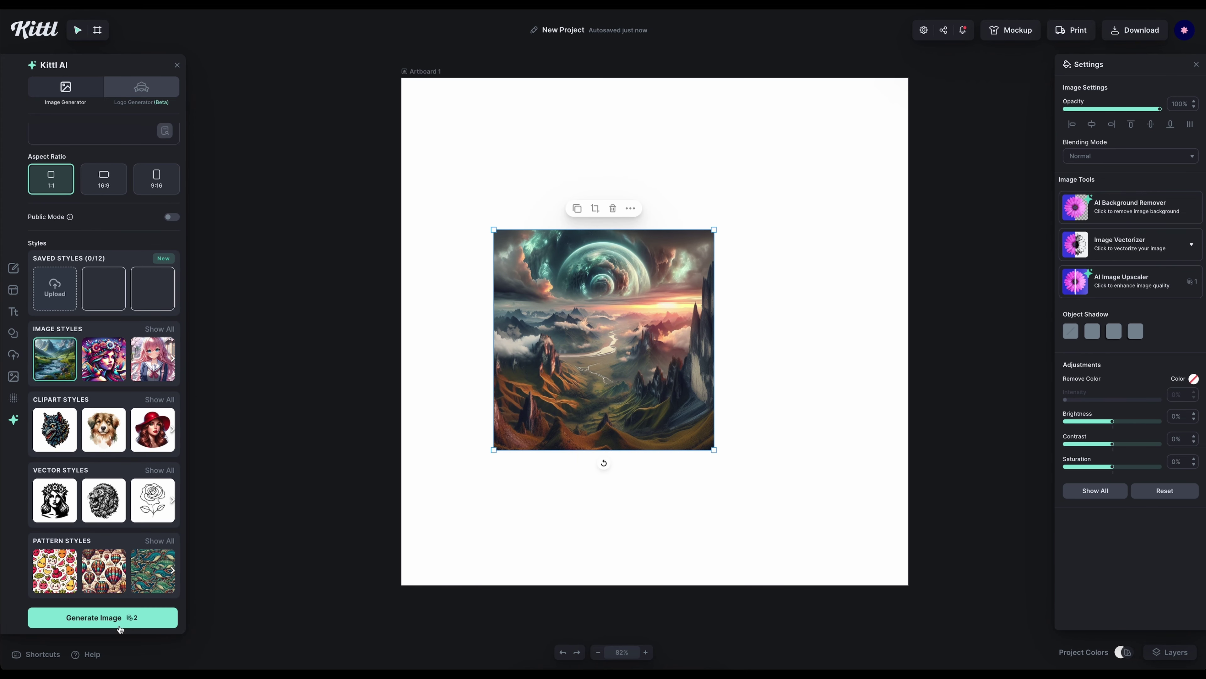
Step: Enlarge the surreal landscape to cover Artboard 1, centre it both ways, and upscale it
drag(715, 451, 855, 591)
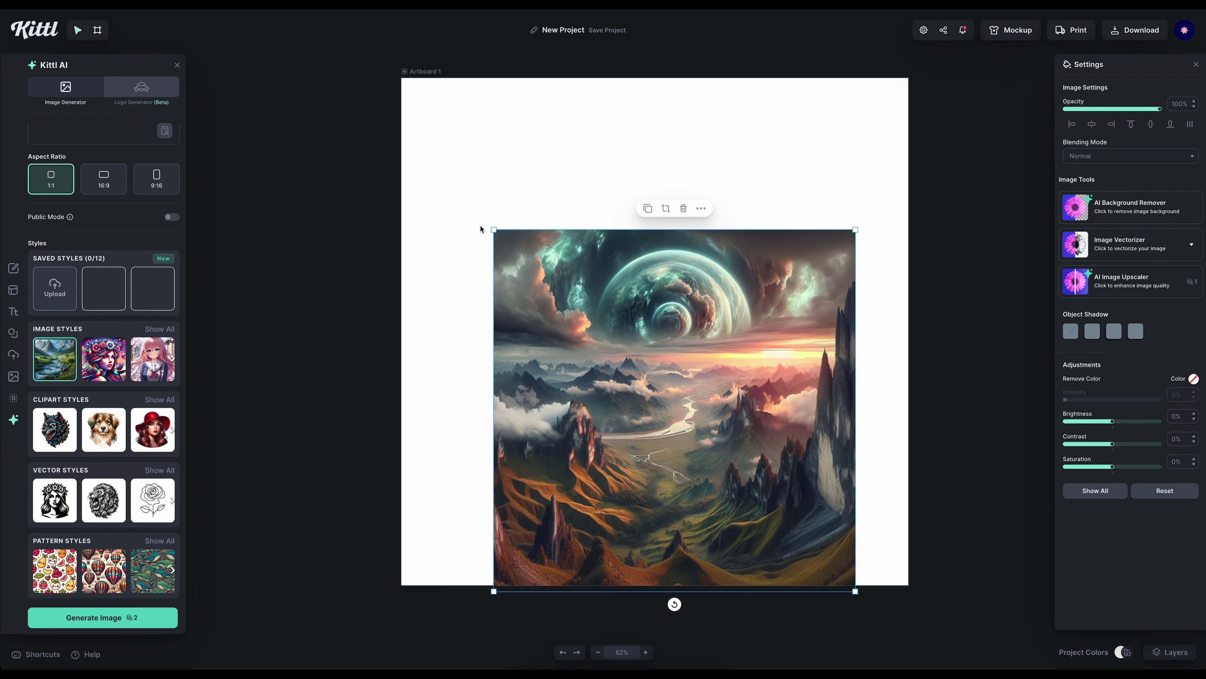
drag(493, 231, 385, 100)
drag(610, 285, 635, 287)
click(1092, 124)
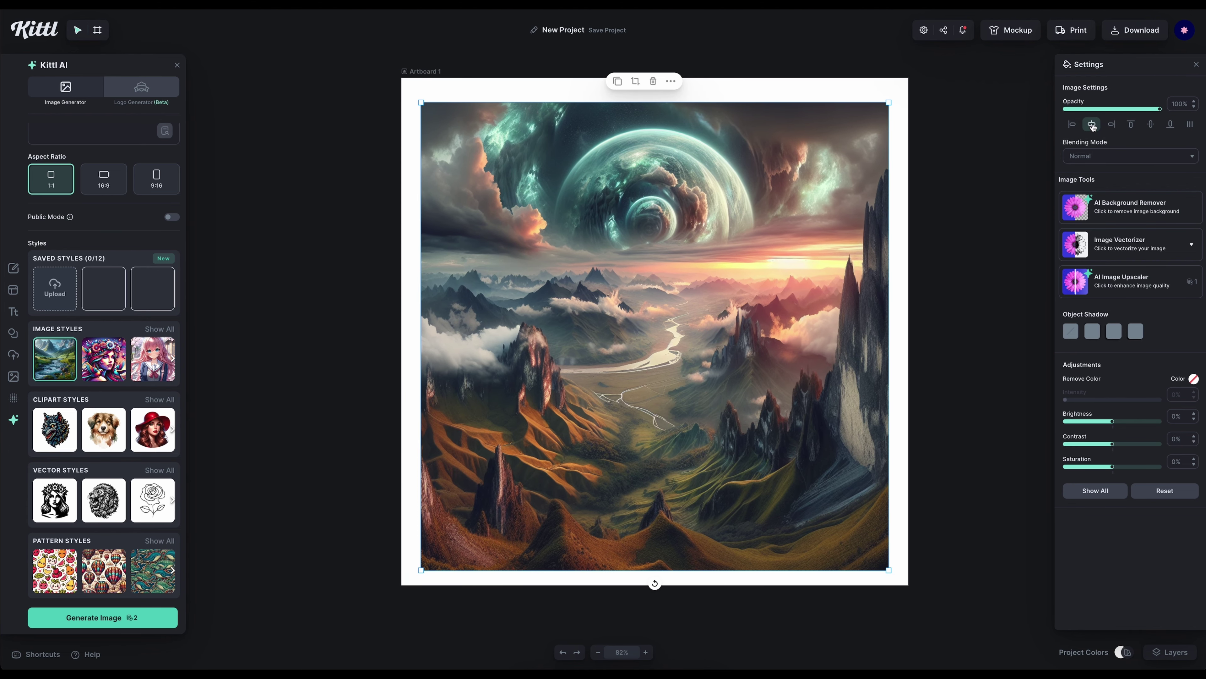
click(1151, 124)
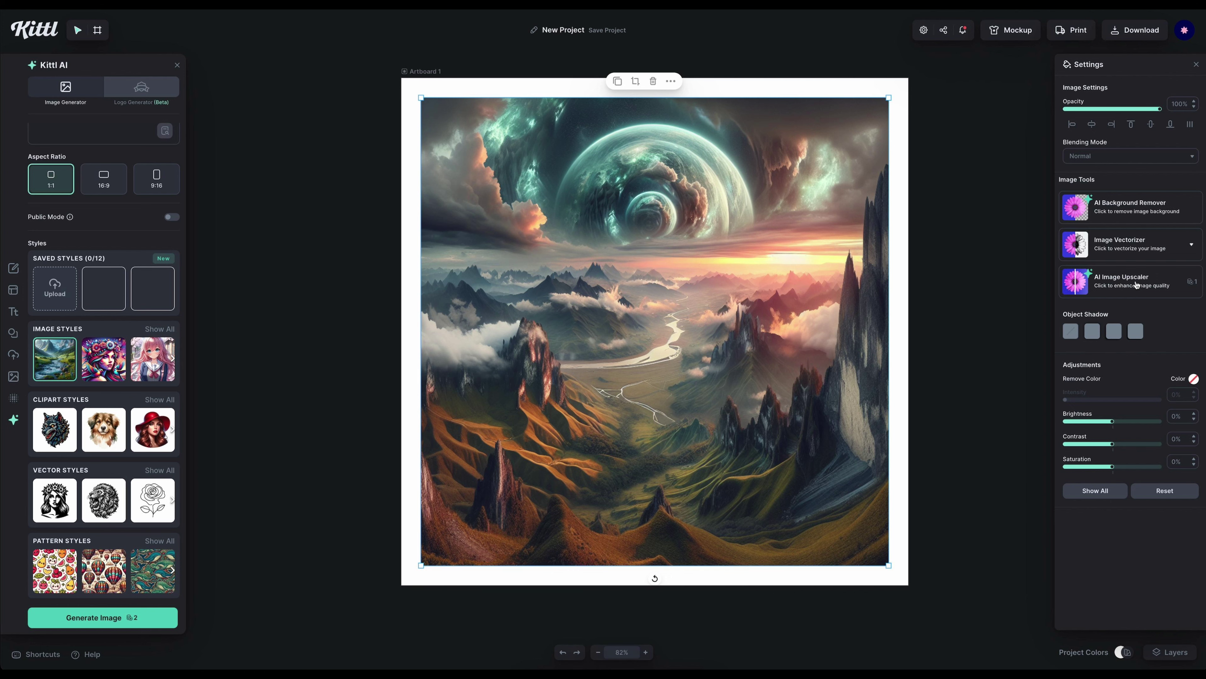
click(1140, 292)
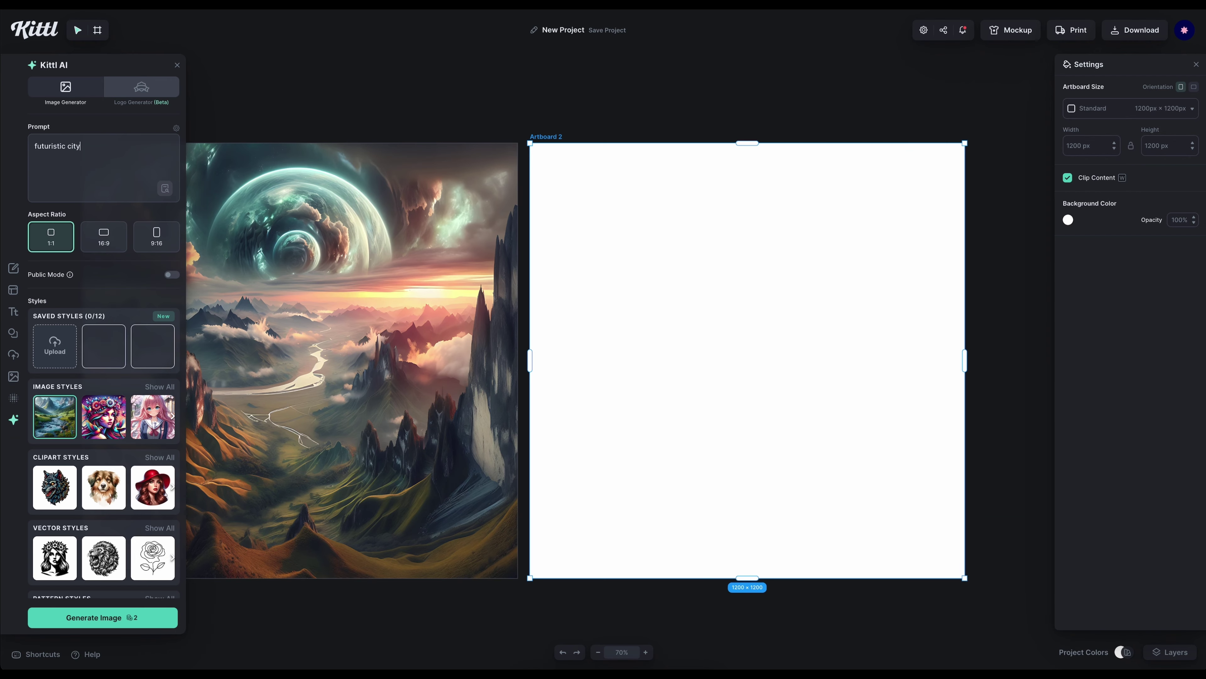
Step: Generate a futuristic city image, stretch it to cover Artboard 2, and add a blank Artboard 3
click(113, 615)
drag(604, 461, 636, 452)
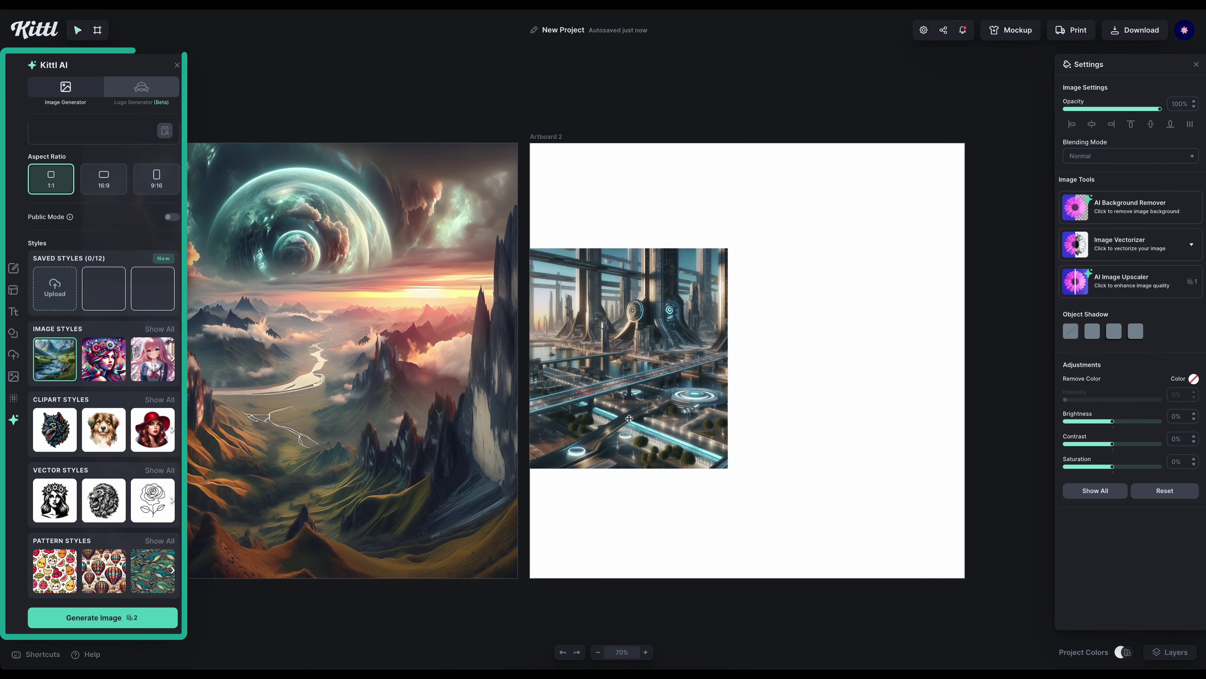
right_click(671, 370)
click(703, 437)
key(ctrl+z)
drag(784, 440, 912, 570)
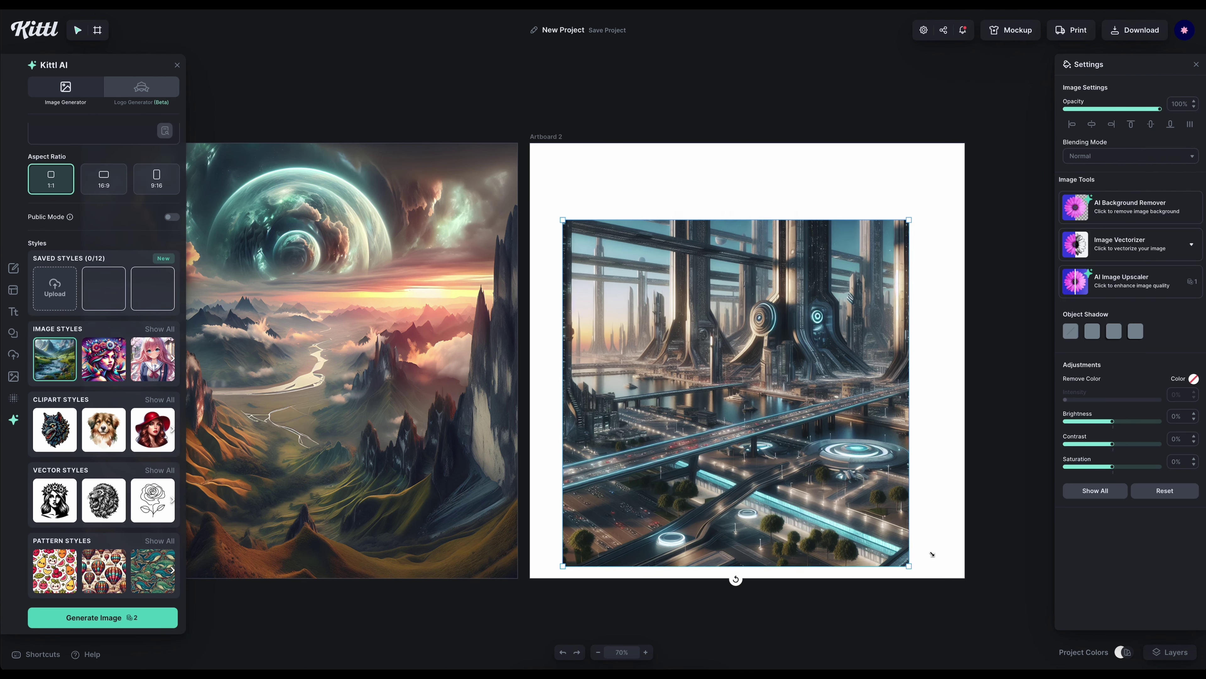
drag(560, 198, 488, 145)
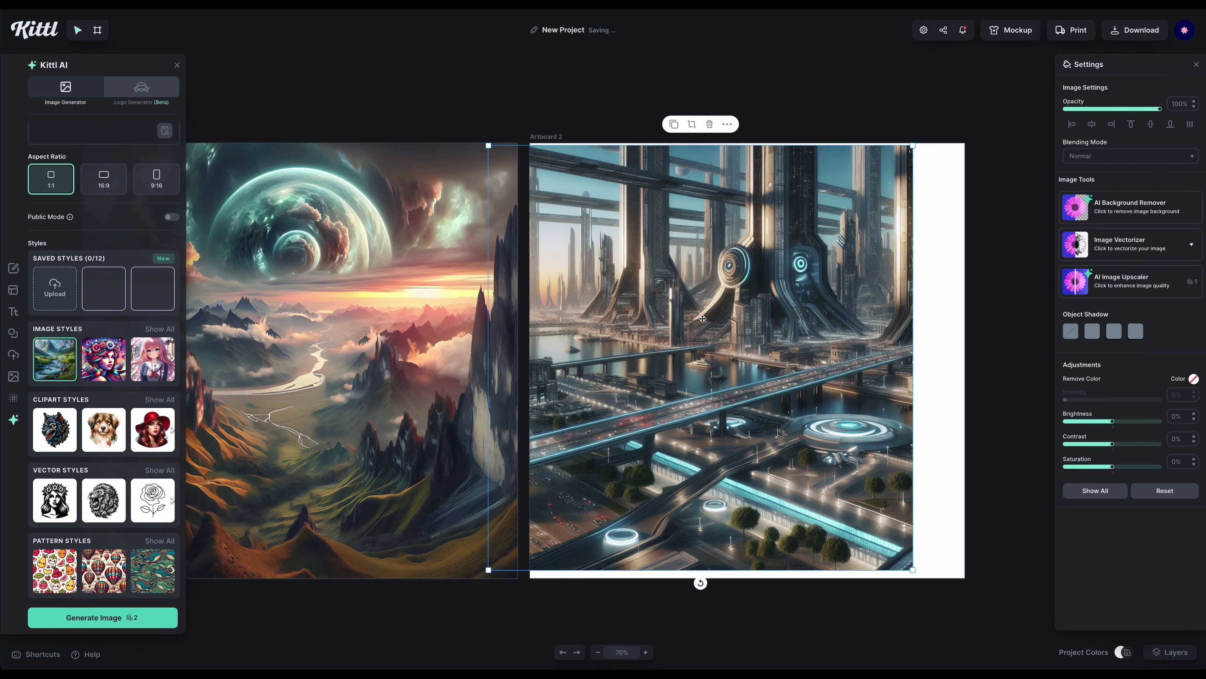
click(98, 30)
Step: Generate a Synthwave-style futuristic city, set it as Artboard 3's background, then release it
click(160, 329)
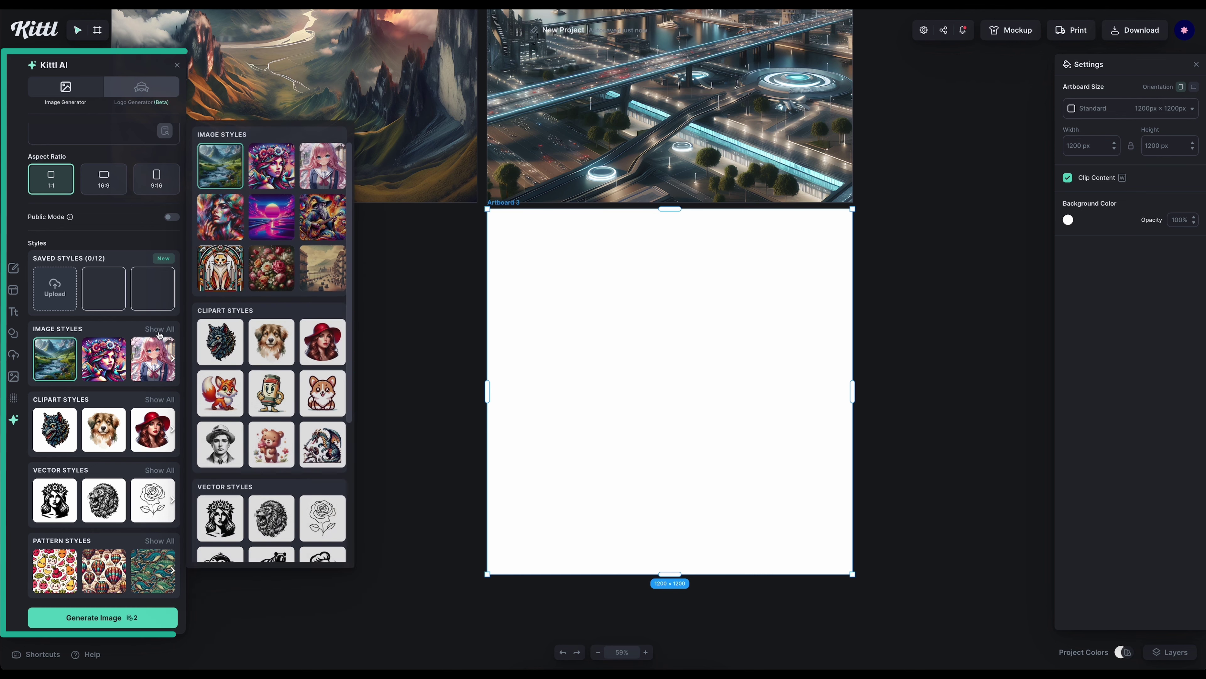
click(285, 218)
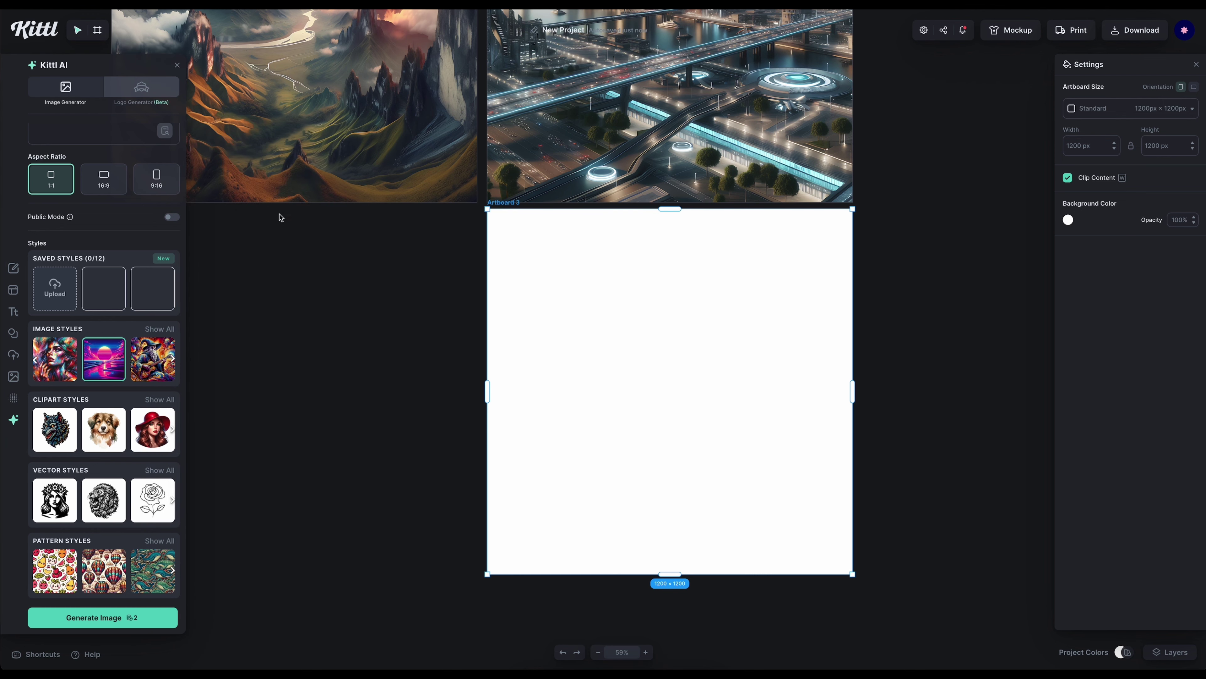
click(117, 617)
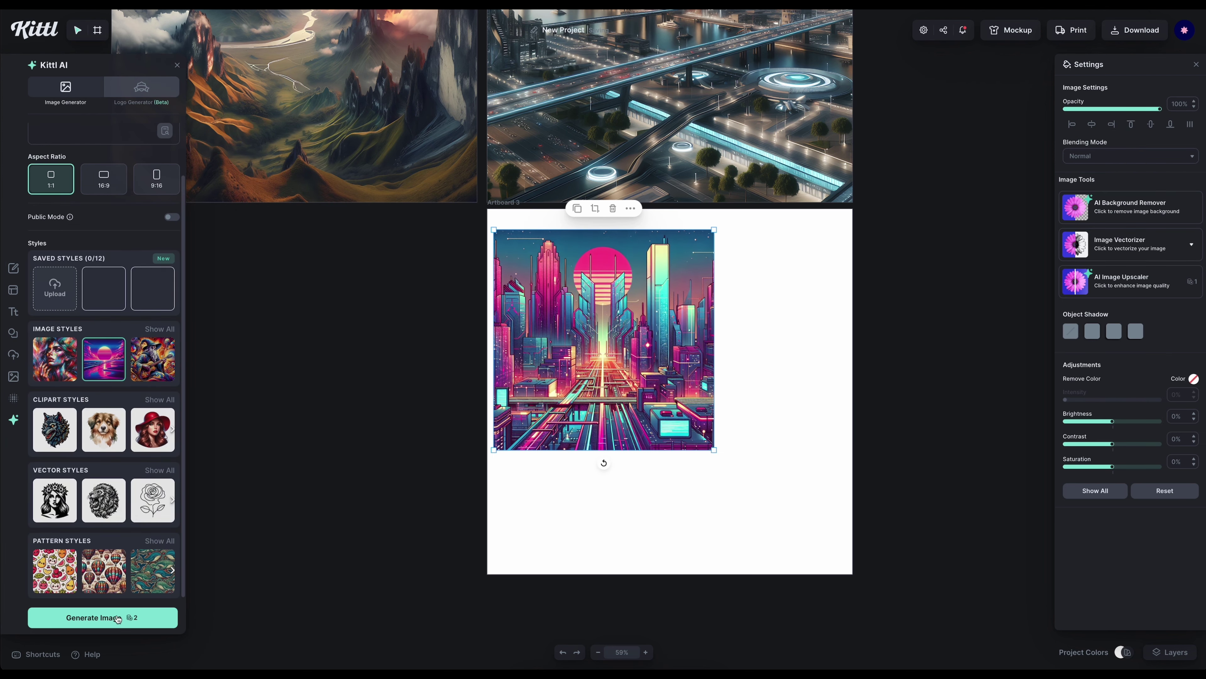
right_click(577, 367)
click(598, 500)
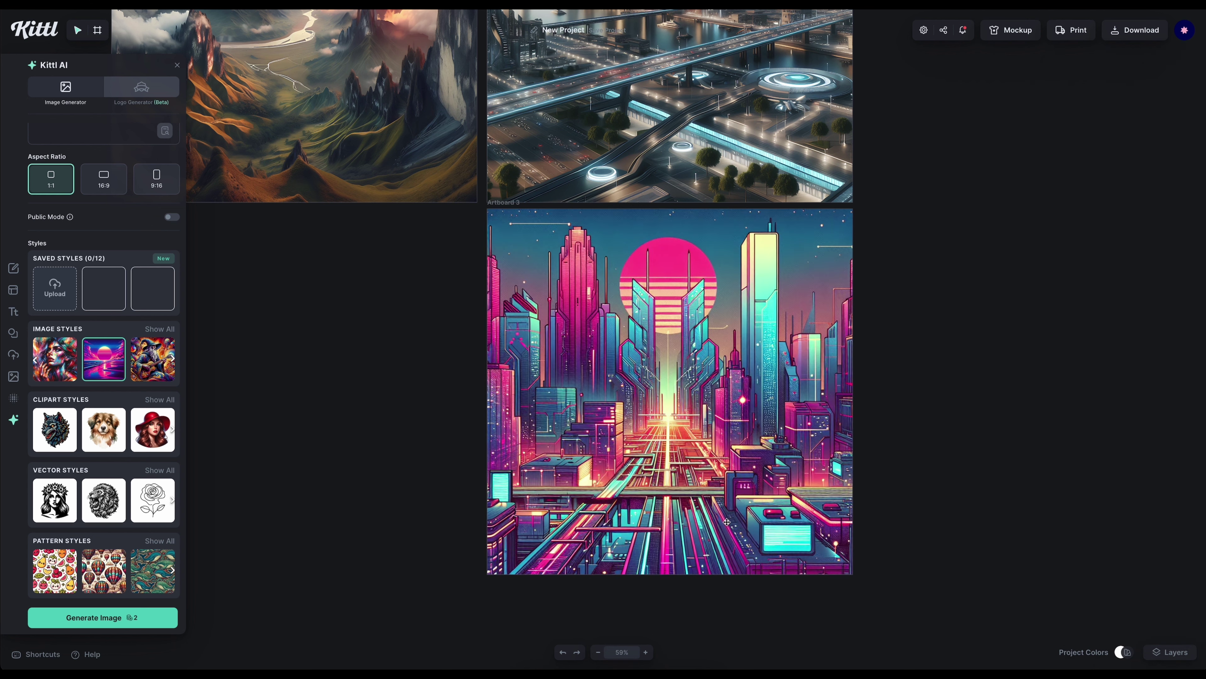
click(1094, 307)
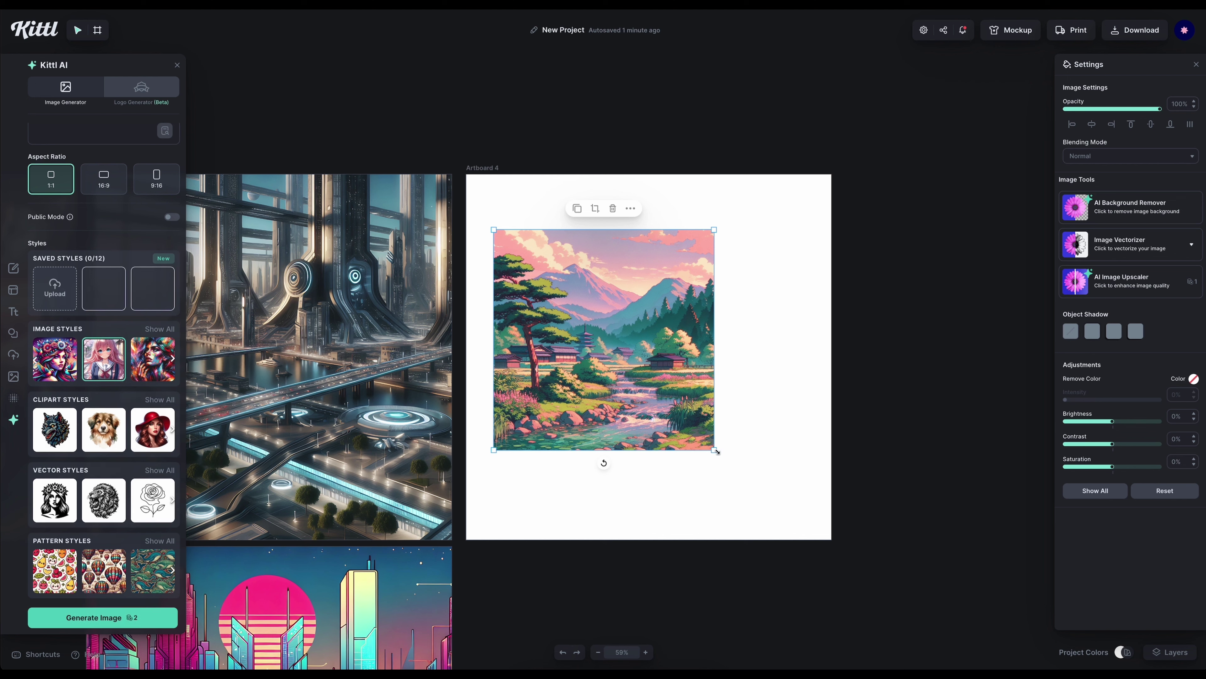
Step: Stretch the anime Japanese landscape to fill Artboard 4 and upscale it
drag(714, 449, 813, 548)
drag(494, 229, 499, 177)
click(1108, 292)
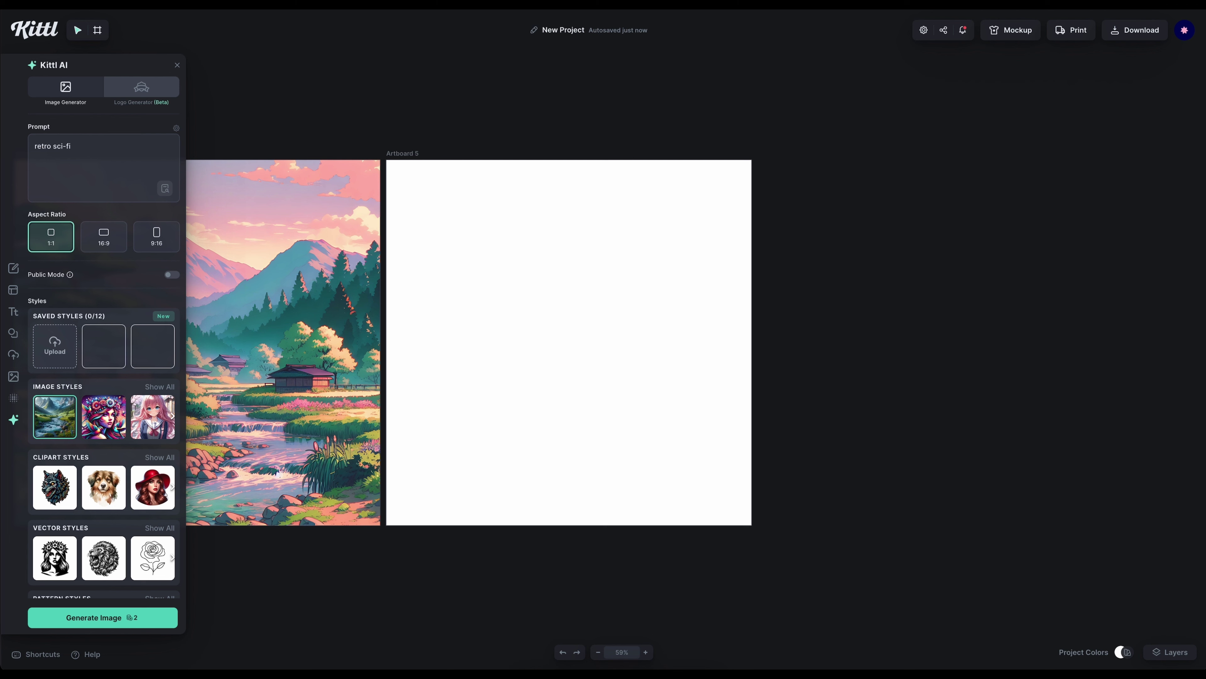
Step: Generate a 'retro sci-fi' image, upscale it, and set it as Artboard 5's background
text(sci-fi)
click(114, 617)
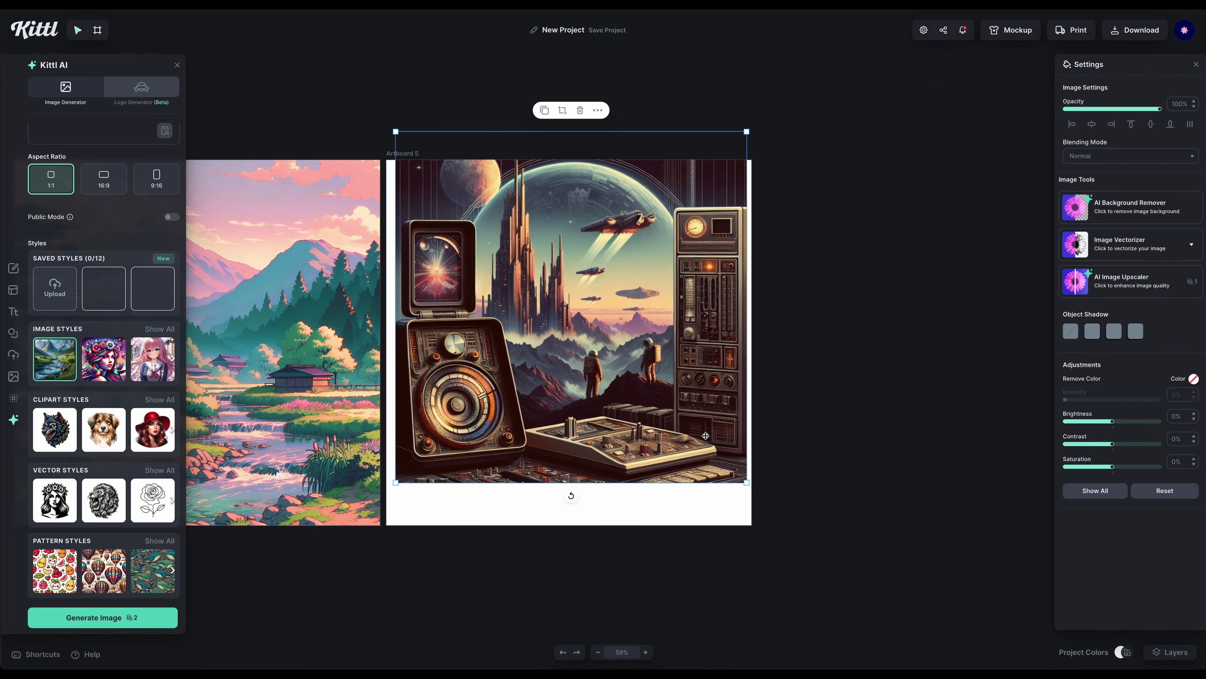
click(1158, 291)
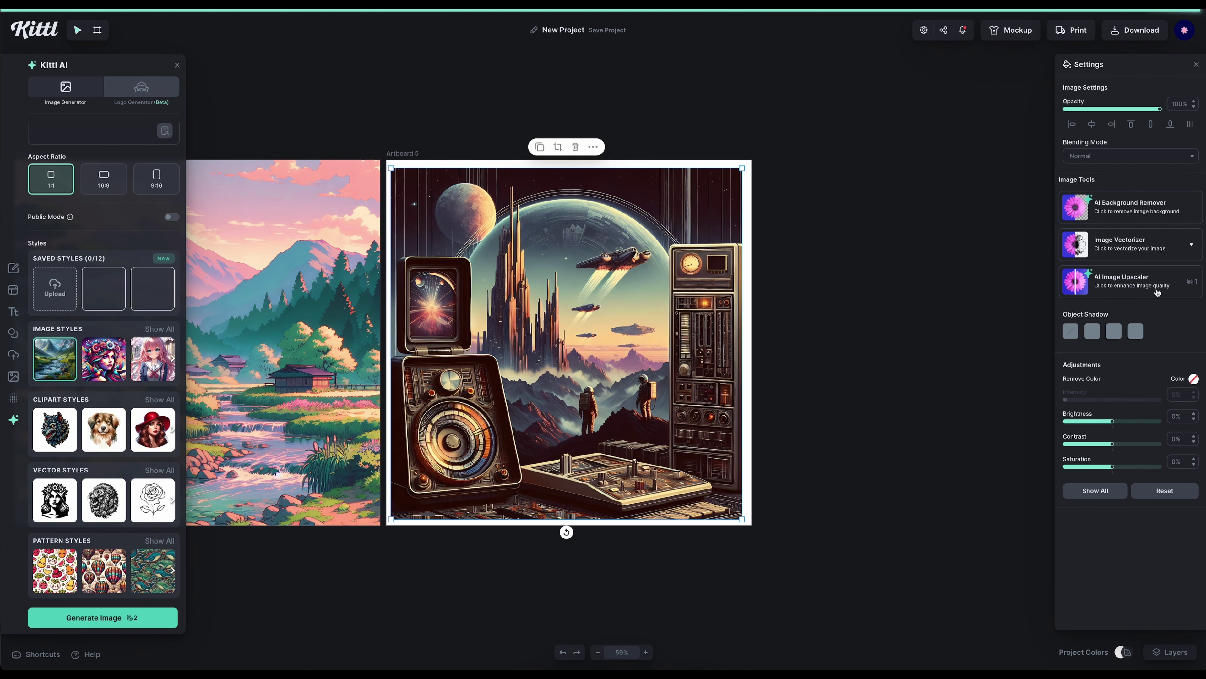
right_click(657, 336)
click(703, 469)
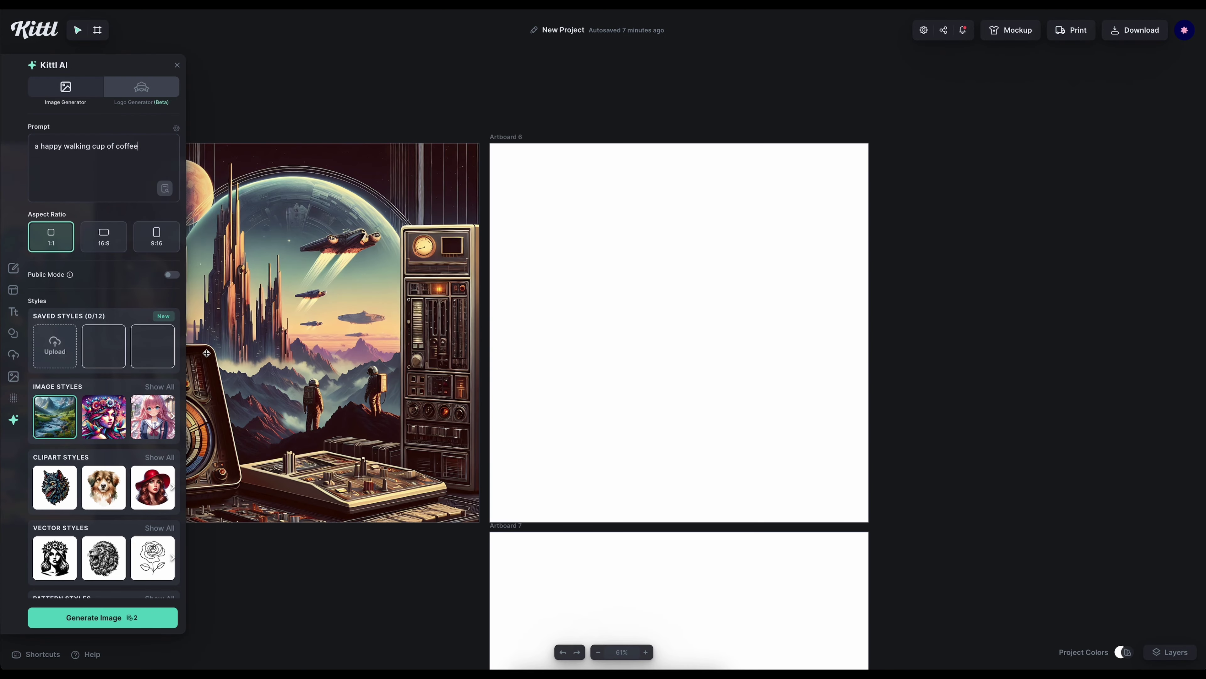
Step: Generate a Mascot-style walking coffee cup, enlarge it on Artboard 6, remove its background, and upscale it
click(160, 457)
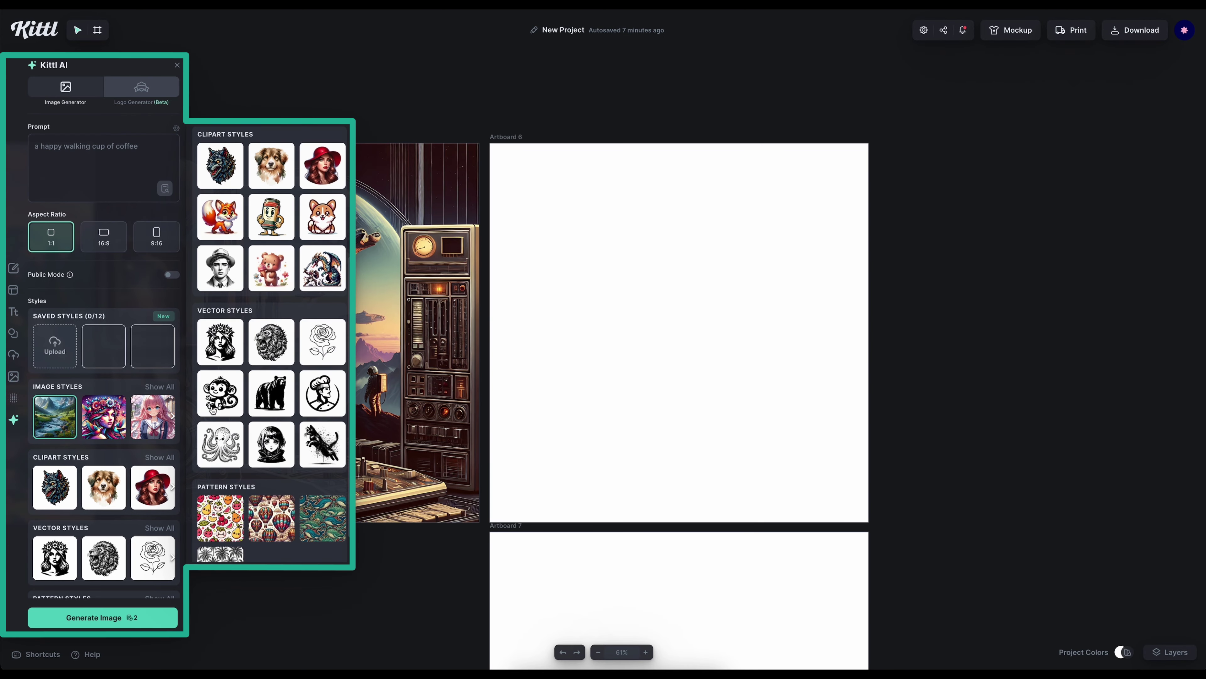
click(273, 227)
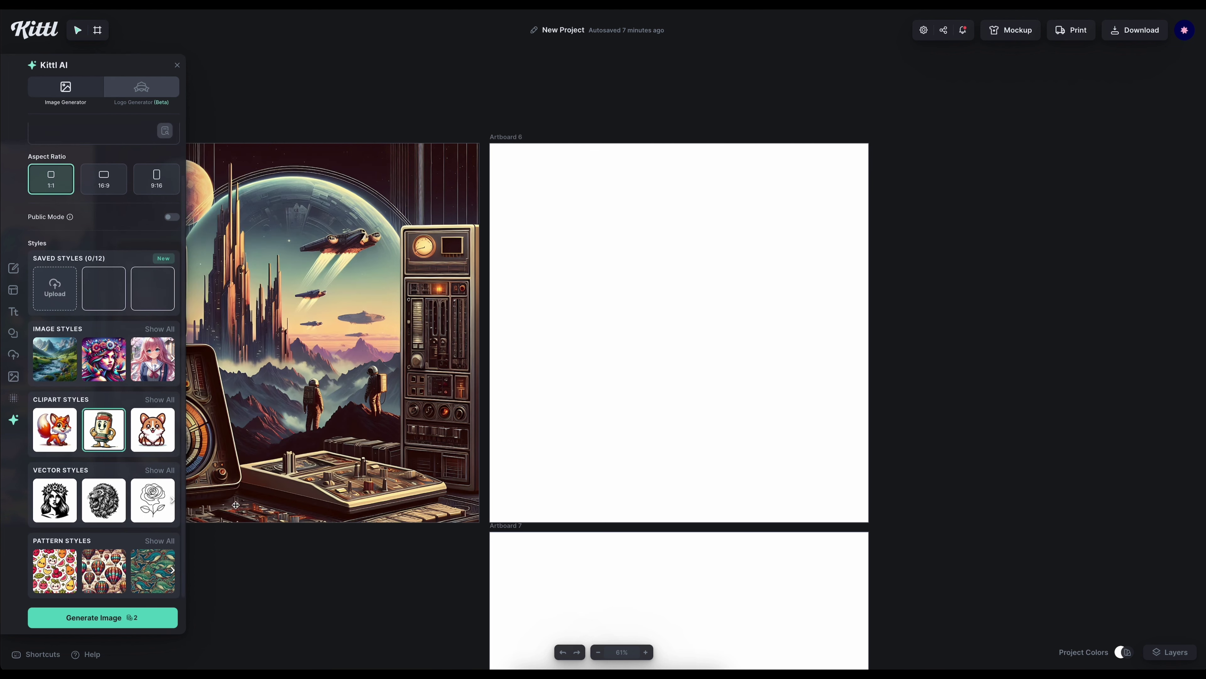
click(156, 617)
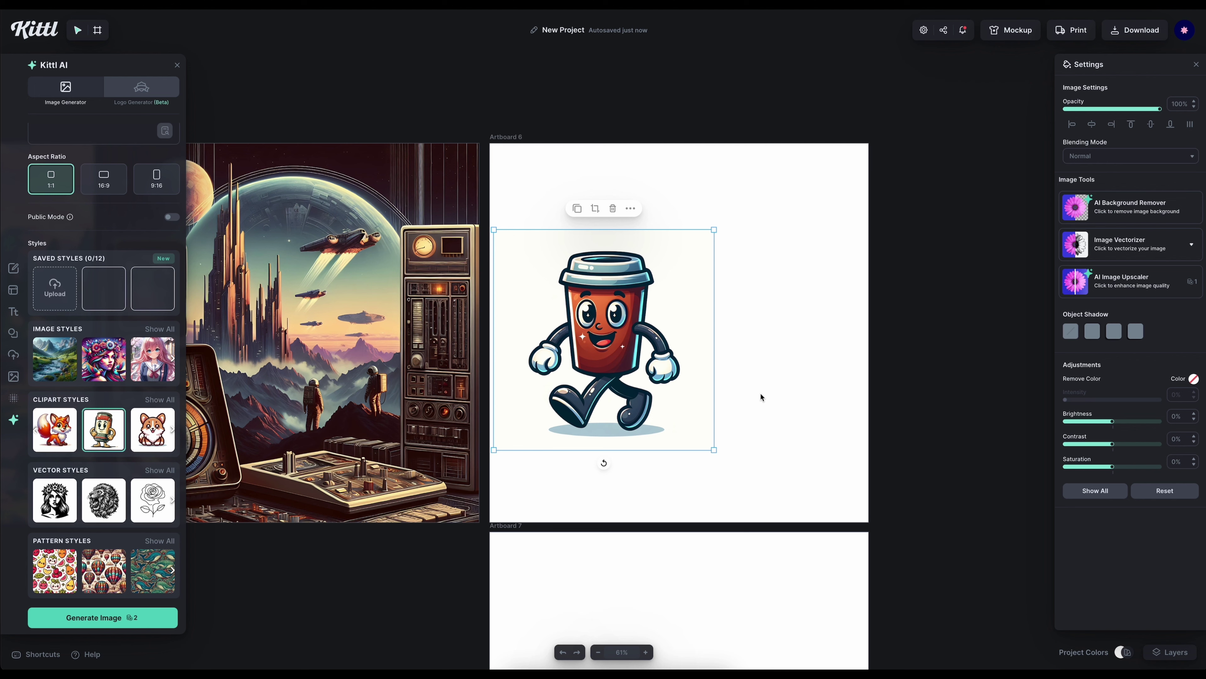
drag(714, 451, 861, 516)
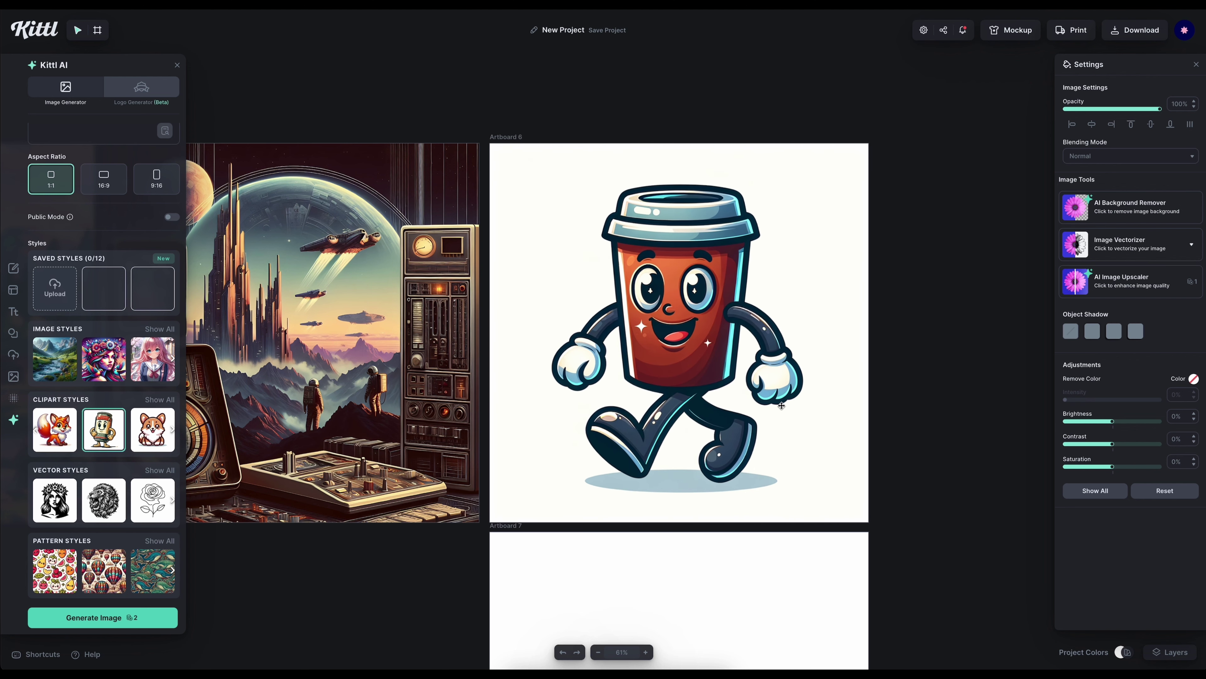
click(1150, 215)
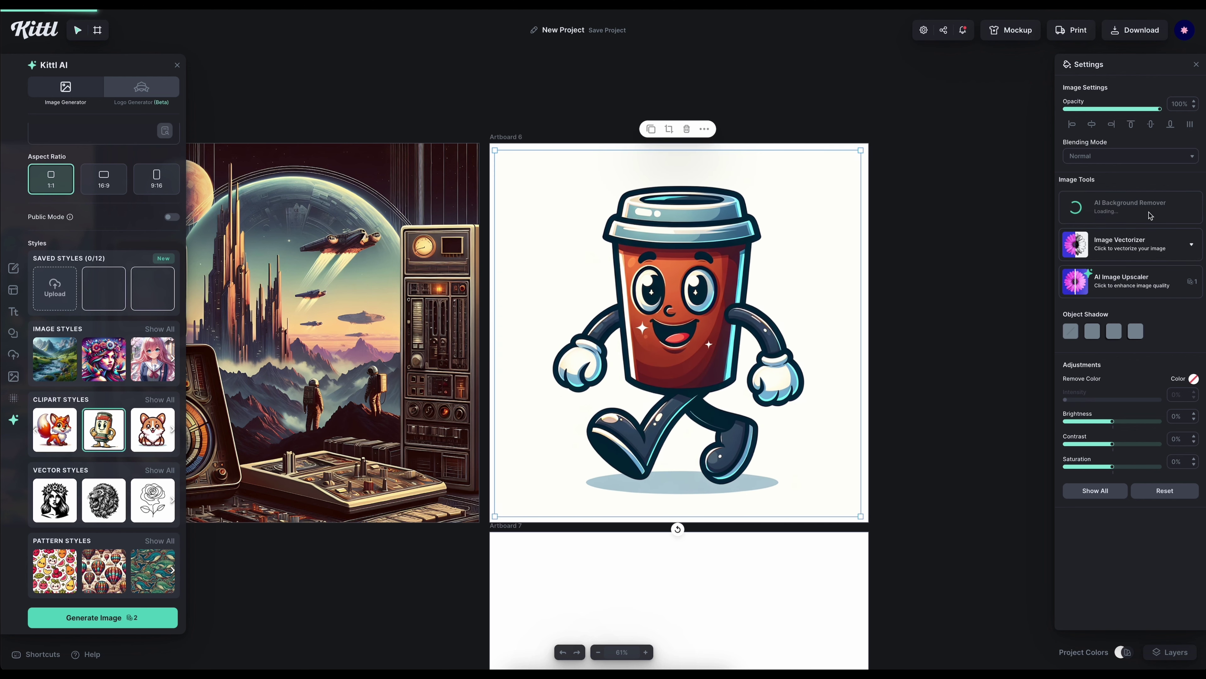
click(1141, 282)
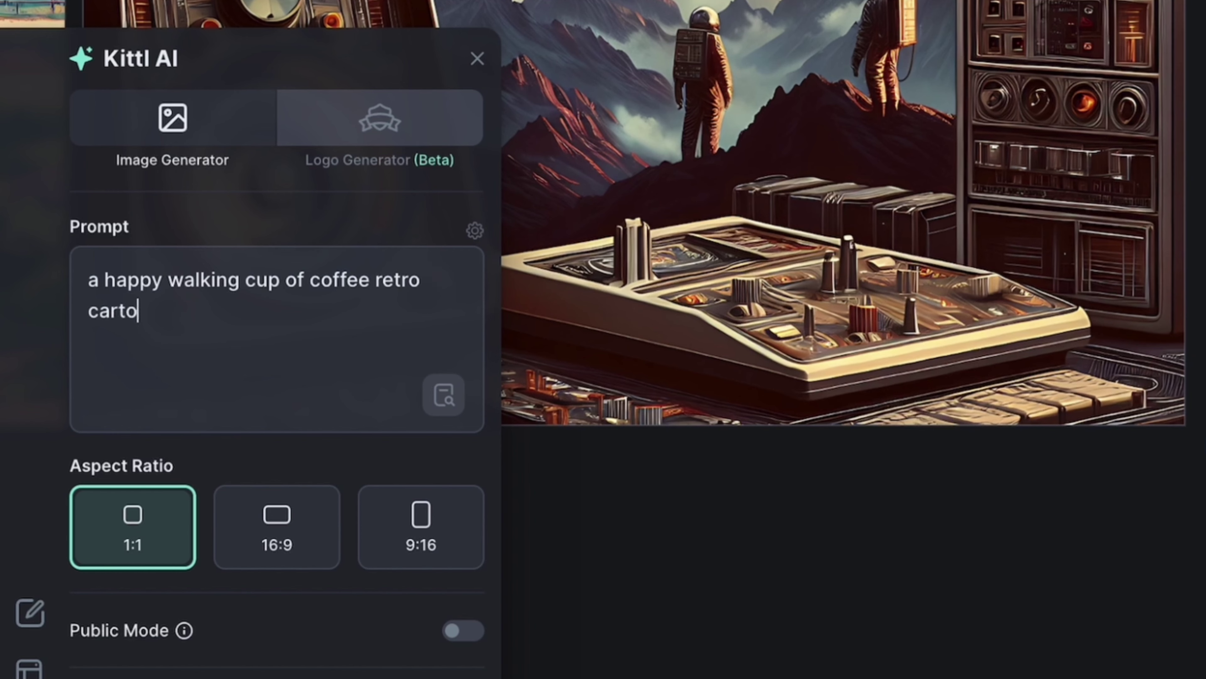
Step: Generate 'a happy walking cup of coffee retro cartoon mascot', then enlarge and centre it on Artboard 7
text(on mascot)
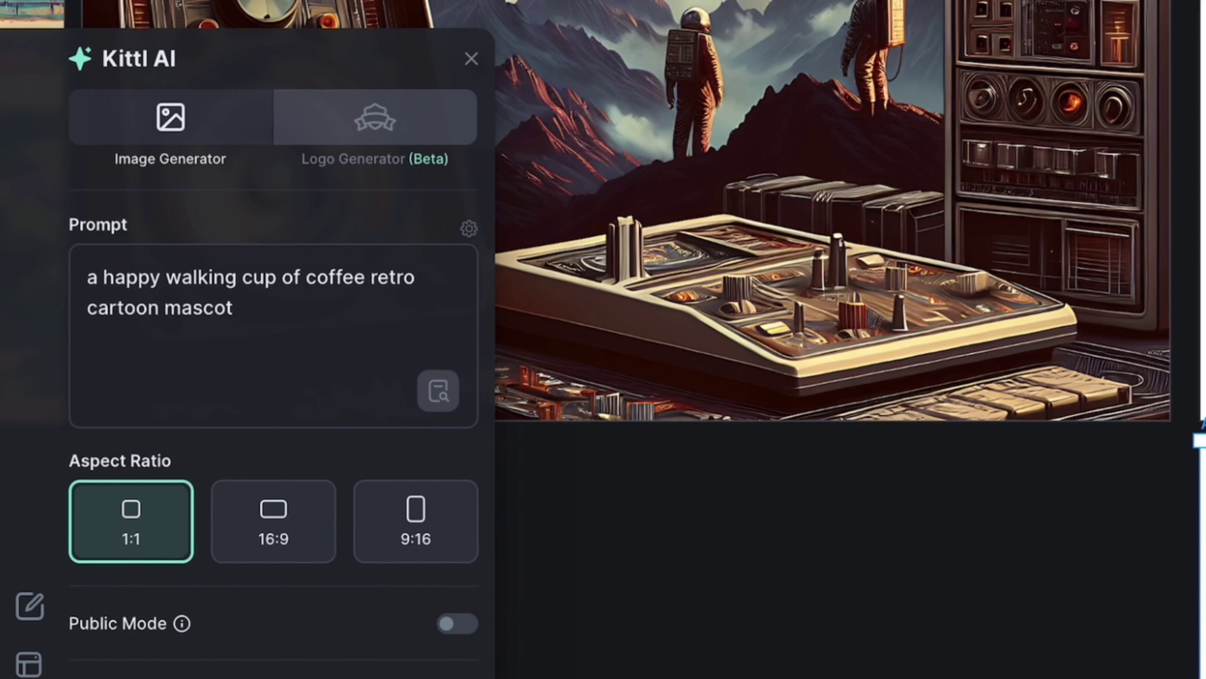
click(324, 678)
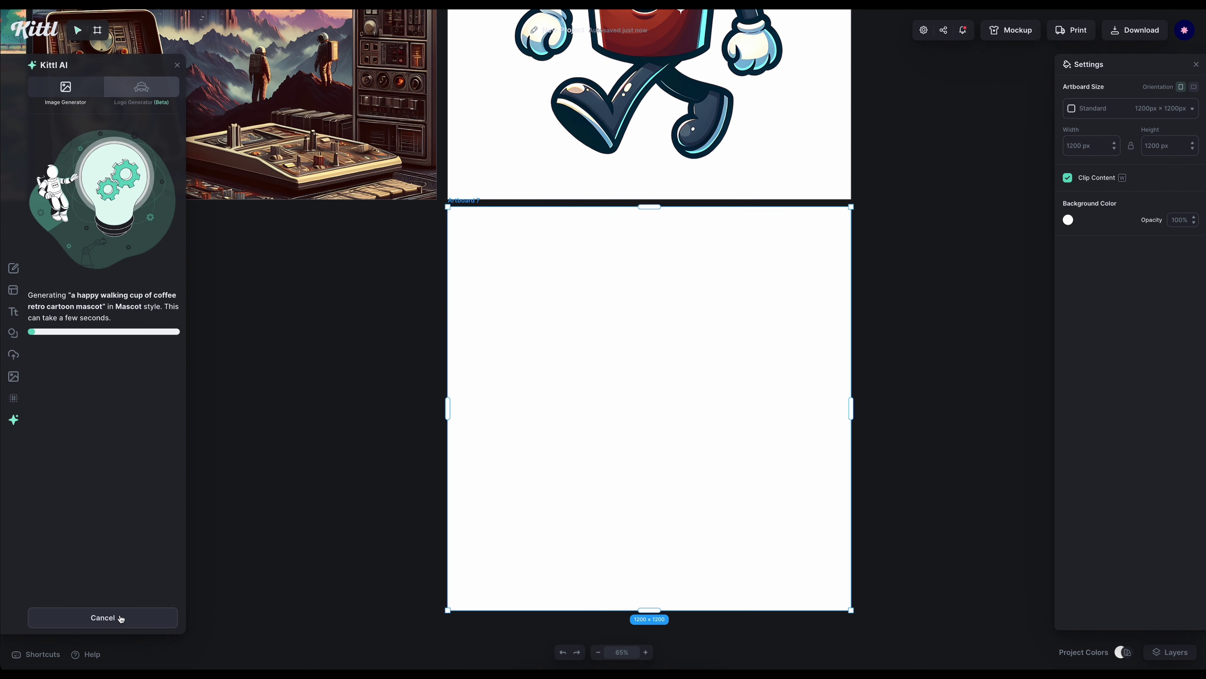
drag(713, 449, 863, 599)
drag(659, 401, 629, 399)
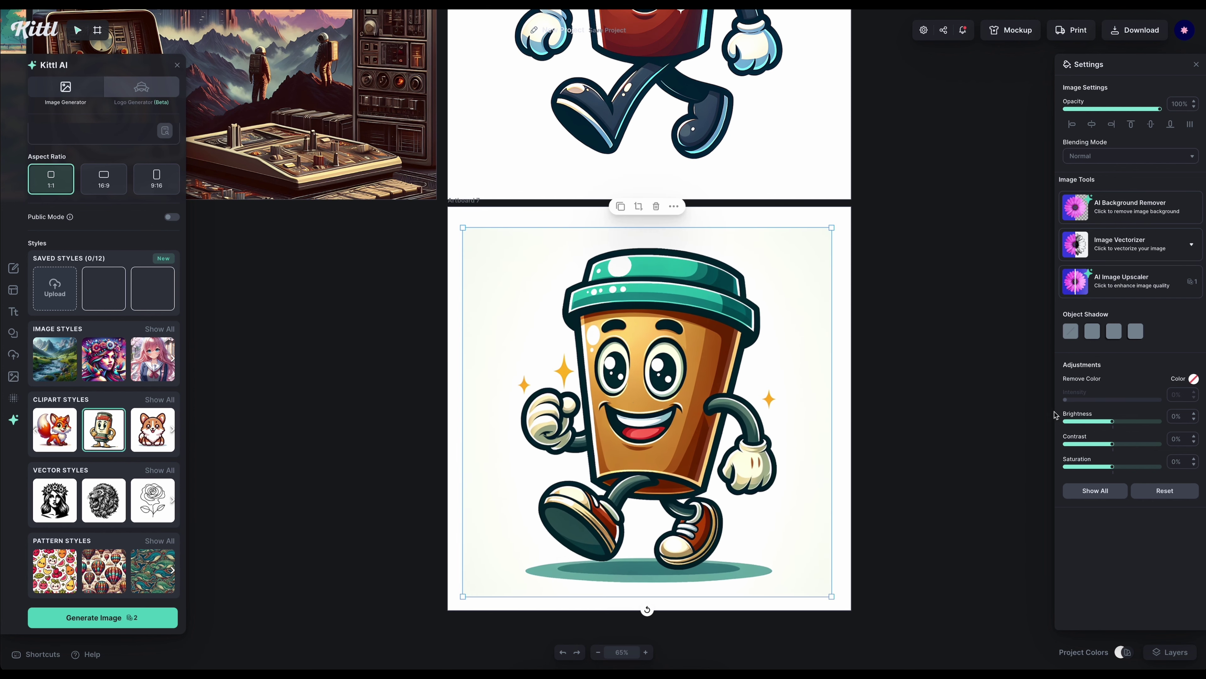